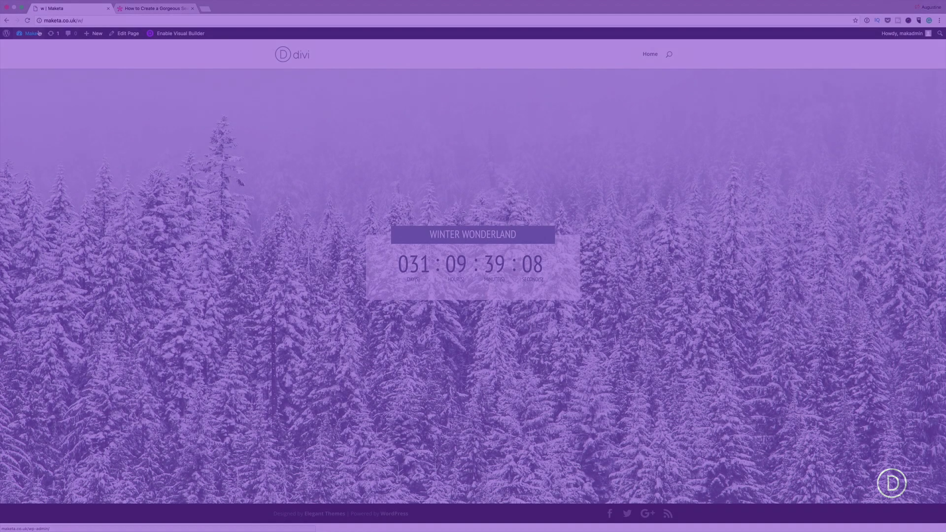
Create a new WordPress page titled 'winter' and switch it to the Divi Builder
{"action": "mouse_move", "coordinate": [39, 33]}
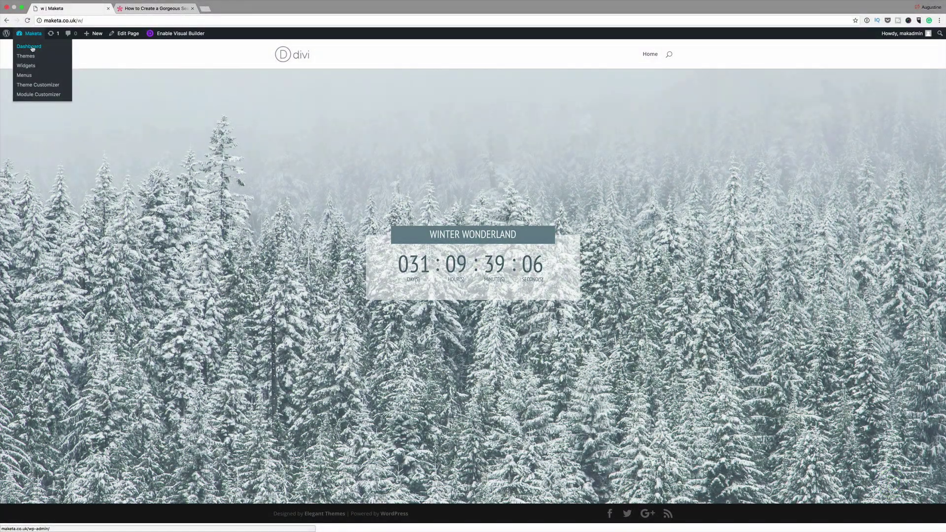
{"action": "left_click", "coordinate": [32, 48]}
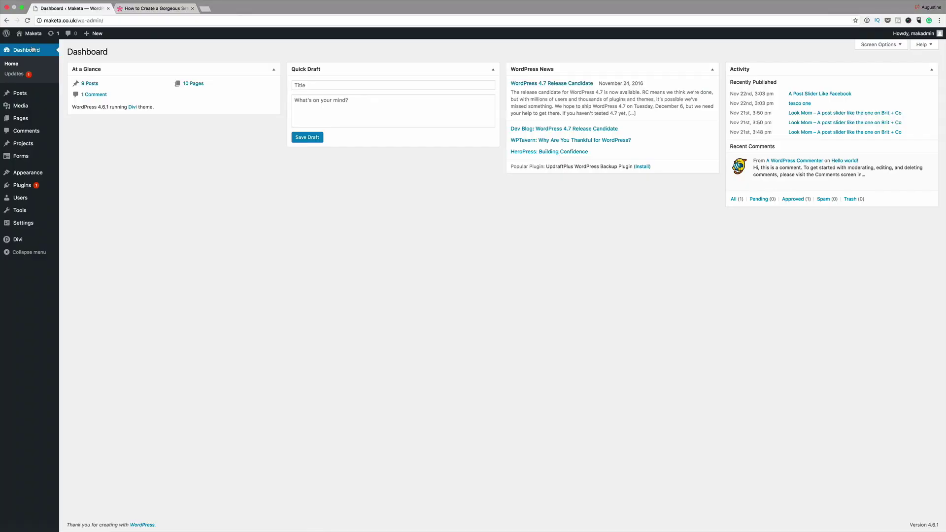
{"action": "mouse_move", "coordinate": [31, 118]}
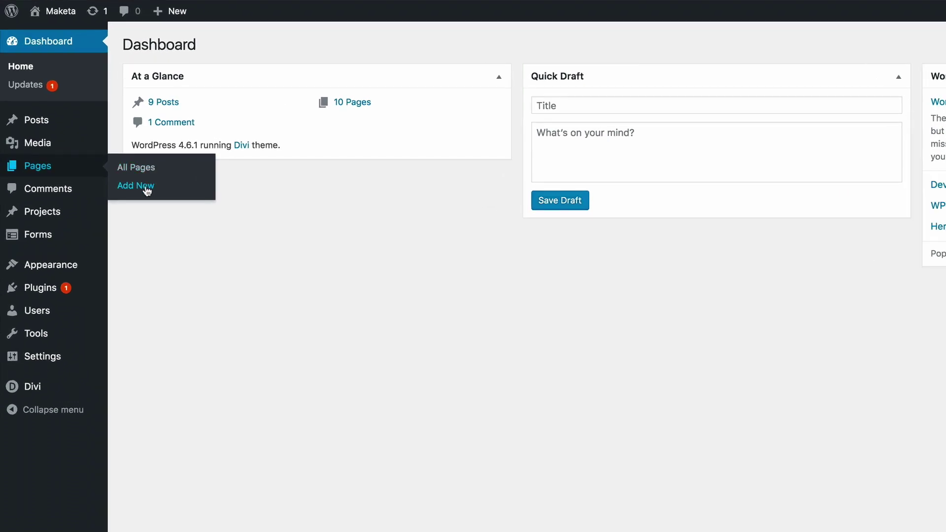
{"action": "left_click", "coordinate": [143, 186]}
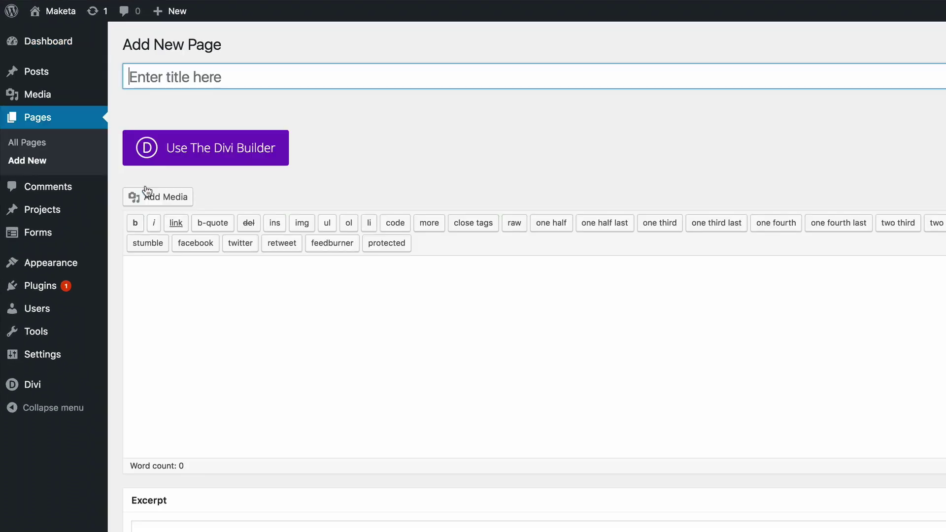
{"action": "type", "text": "wi"}
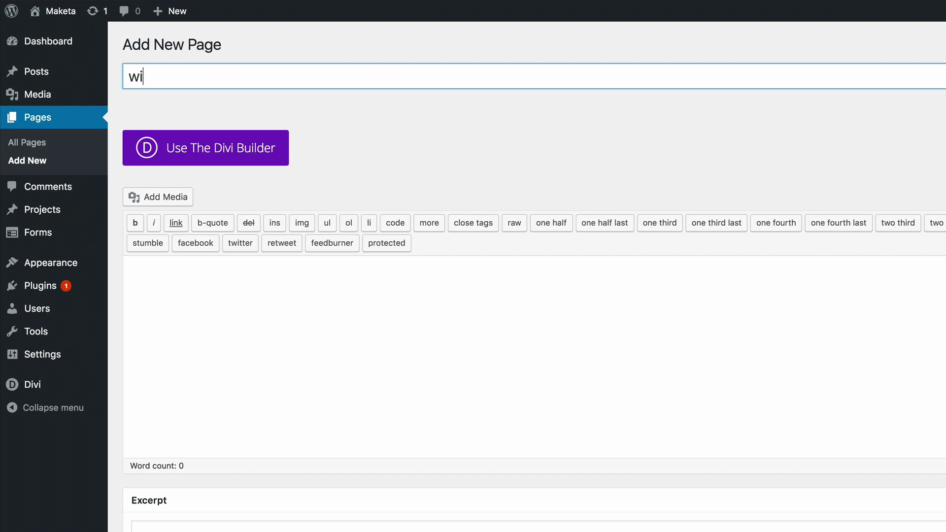
{"action": "type", "text": "nter"}
{"action": "left_click", "coordinate": [203, 148]}
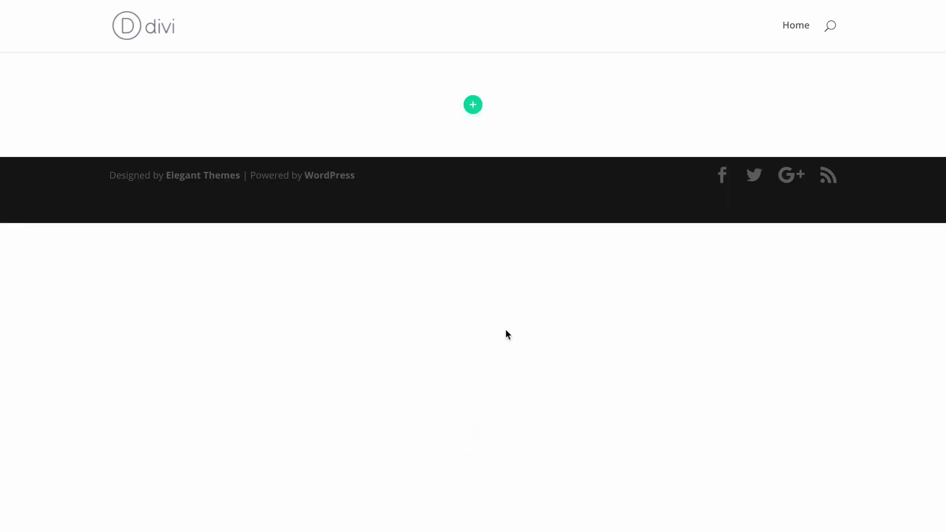
Add a one-column row holding a Countdown Timer module, found by searching 'cou'
{"action": "left_click", "coordinate": [473, 105]}
{"action": "left_click", "coordinate": [413, 212]}
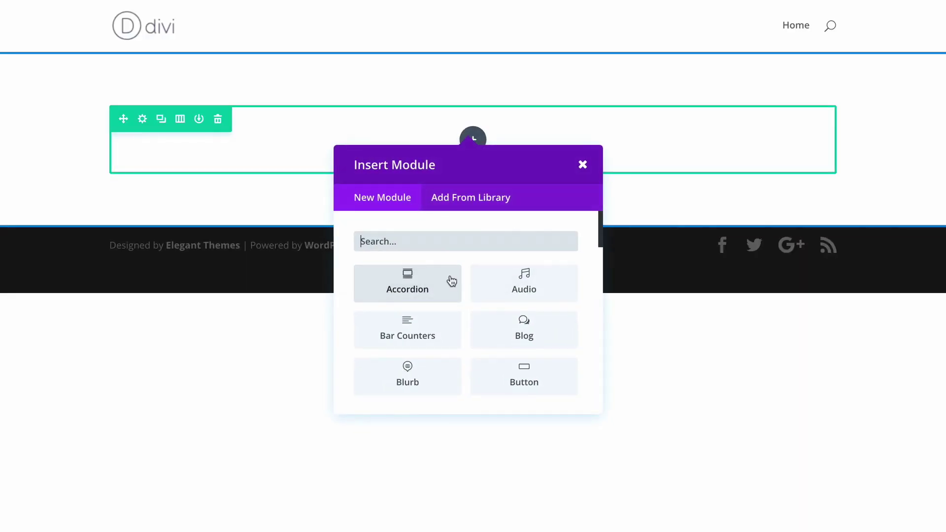
{"action": "type", "text": "cou"}
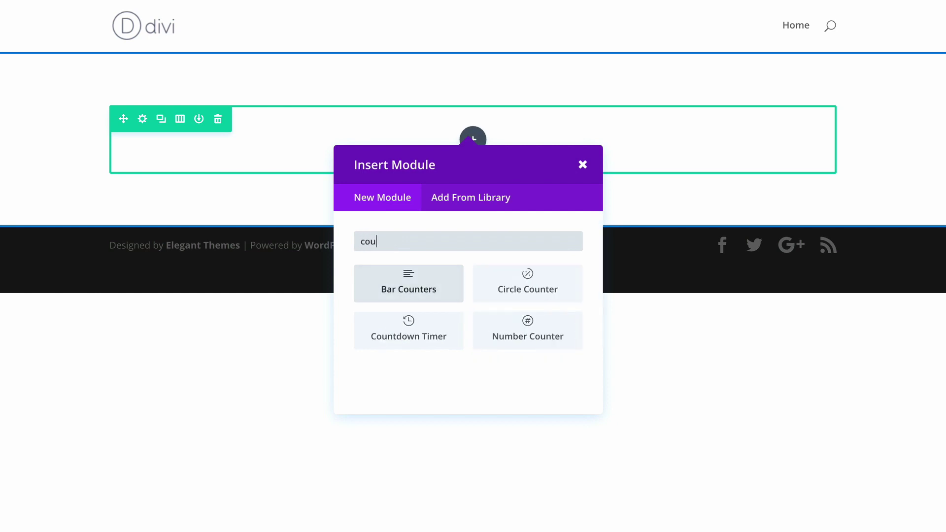
{"action": "left_click", "coordinate": [438, 327]}
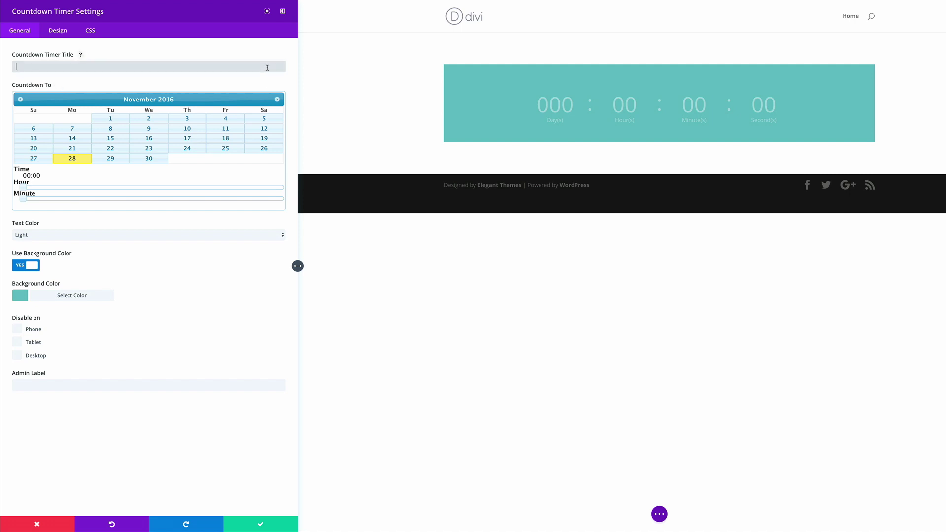
Title the countdown 'Winter Wonderland' and save the module settings
{"action": "left_click", "coordinate": [141, 67]}
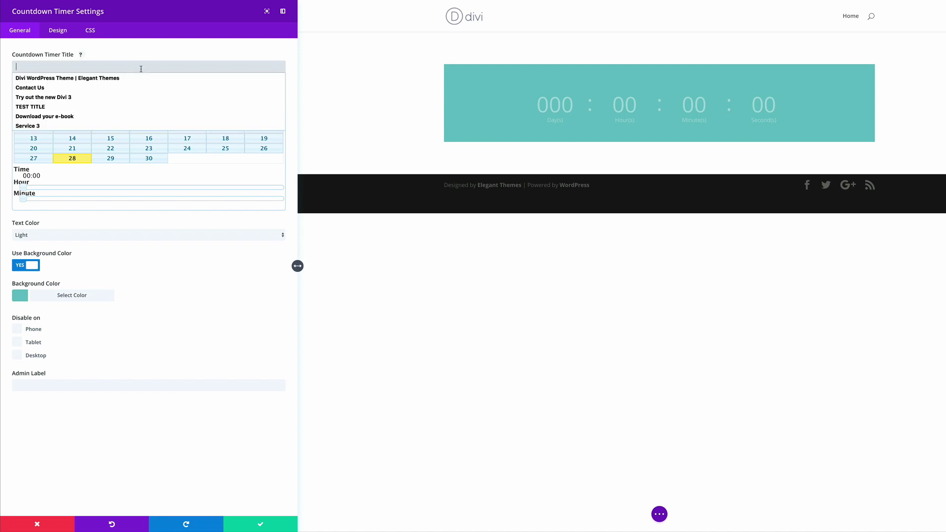
{"action": "type", "text": "Wi"}
{"action": "key", "text": "Down"}
{"action": "key", "text": "Return"}
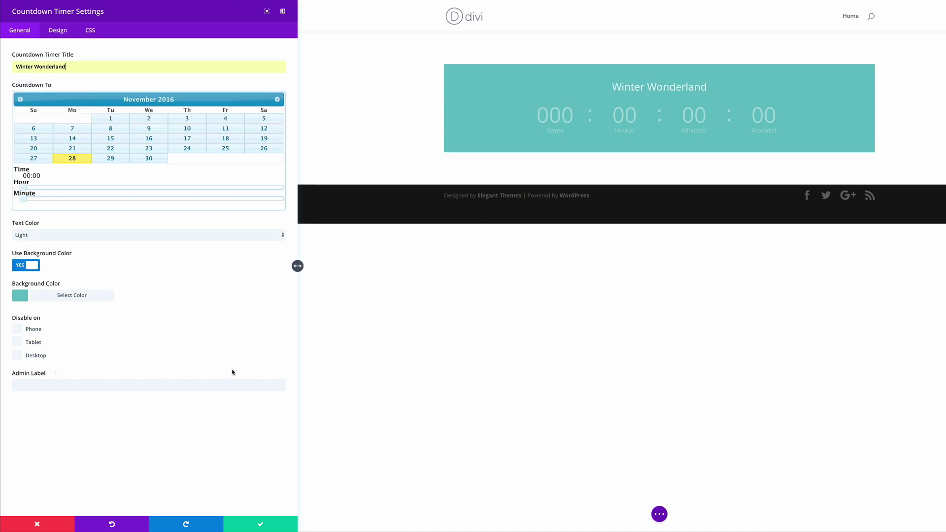
{"action": "left_click", "coordinate": [261, 526]}
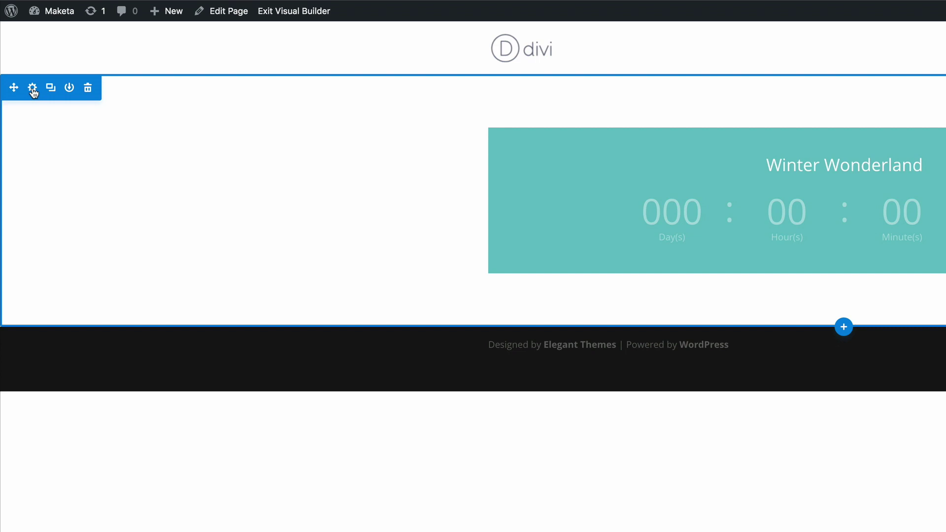
Set the snowy forest photo from the Media Library as the section background and save
{"action": "left_click", "coordinate": [33, 88]}
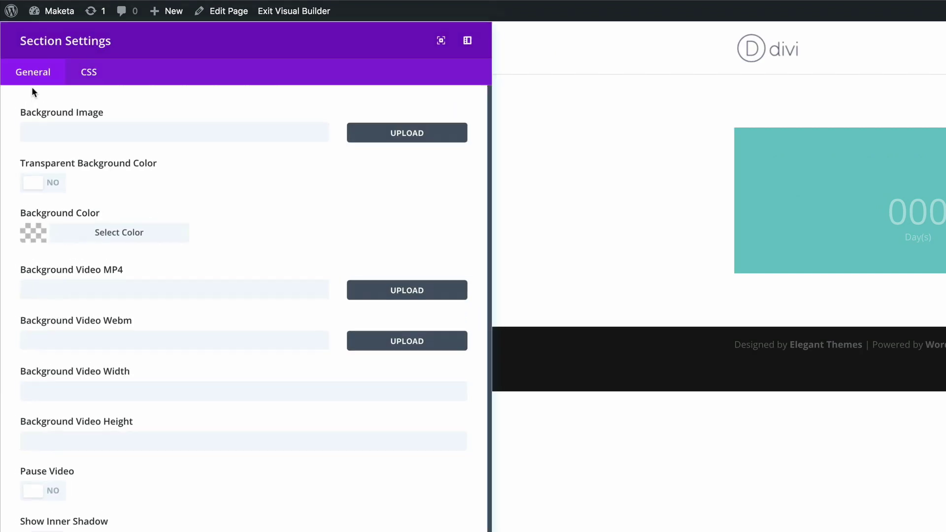
{"action": "left_click", "coordinate": [406, 132]}
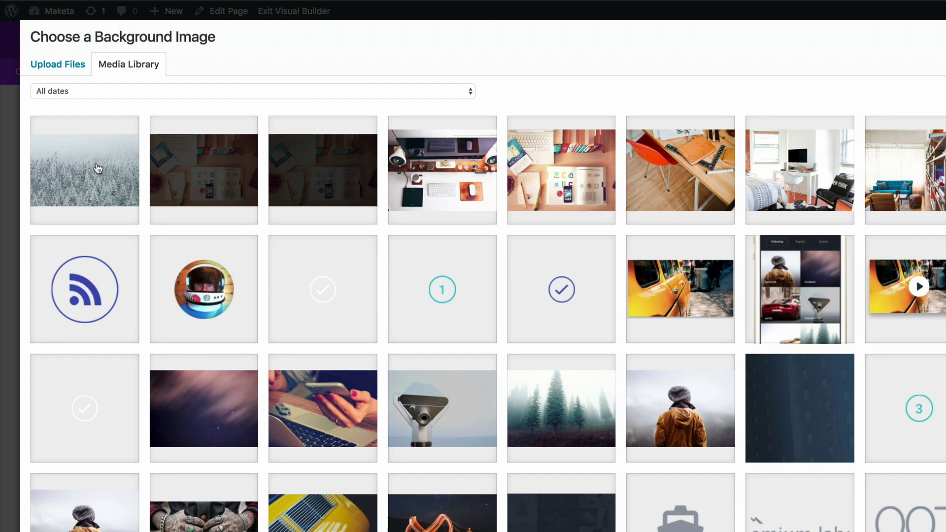
{"action": "left_click", "coordinate": [98, 169]}
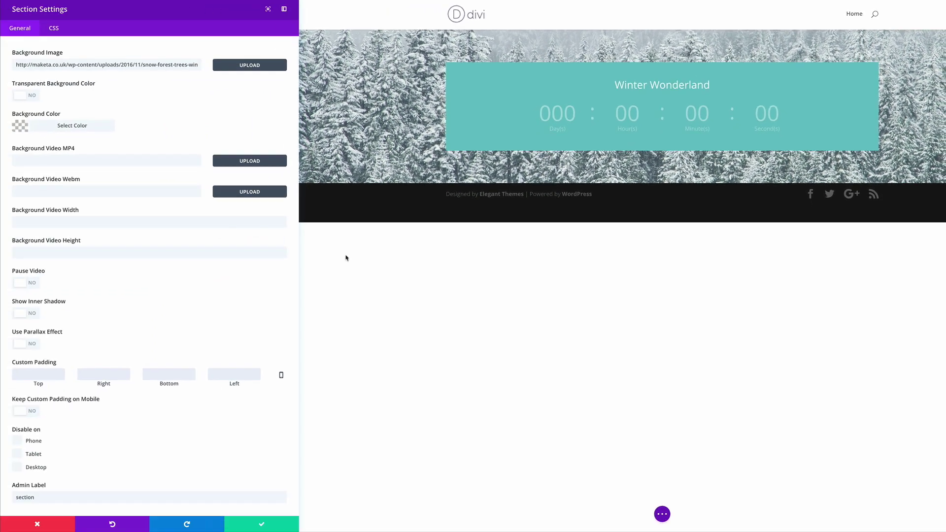
{"action": "left_click", "coordinate": [263, 525]}
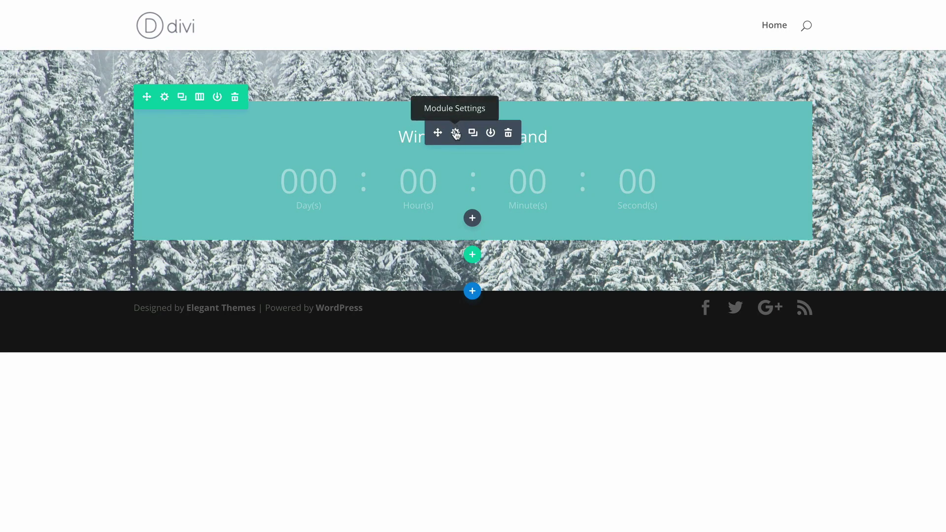
Set the countdown's target to December 31, 2016 at 06:32
{"action": "left_click", "coordinate": [455, 133]}
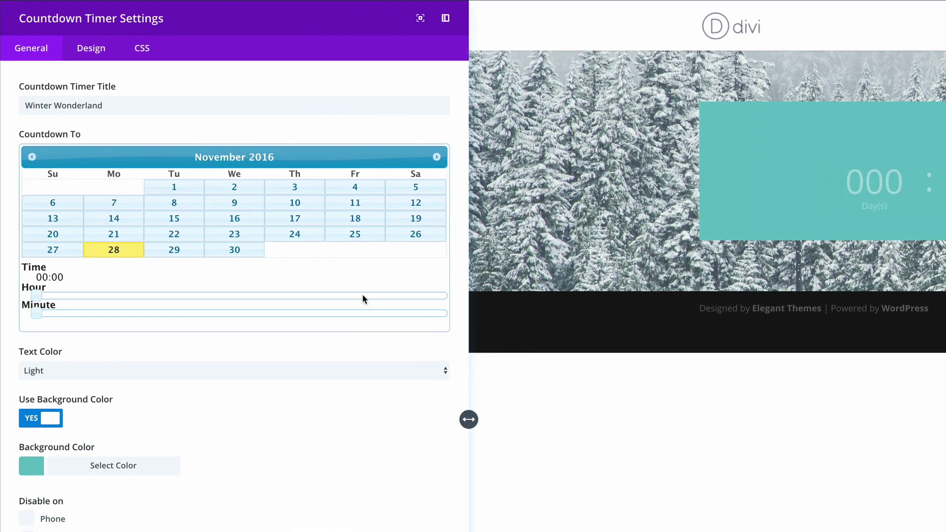
{"action": "left_click", "coordinate": [437, 156]}
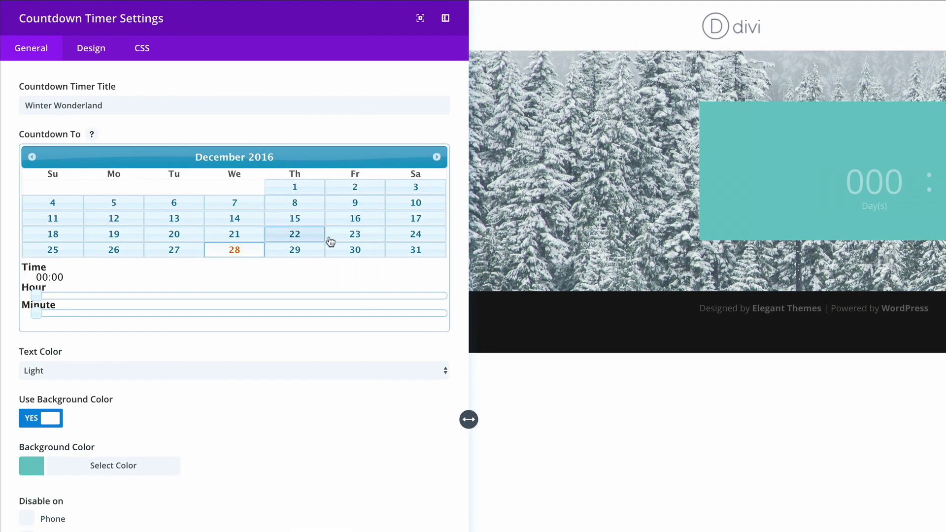
{"action": "left_click", "coordinate": [417, 251]}
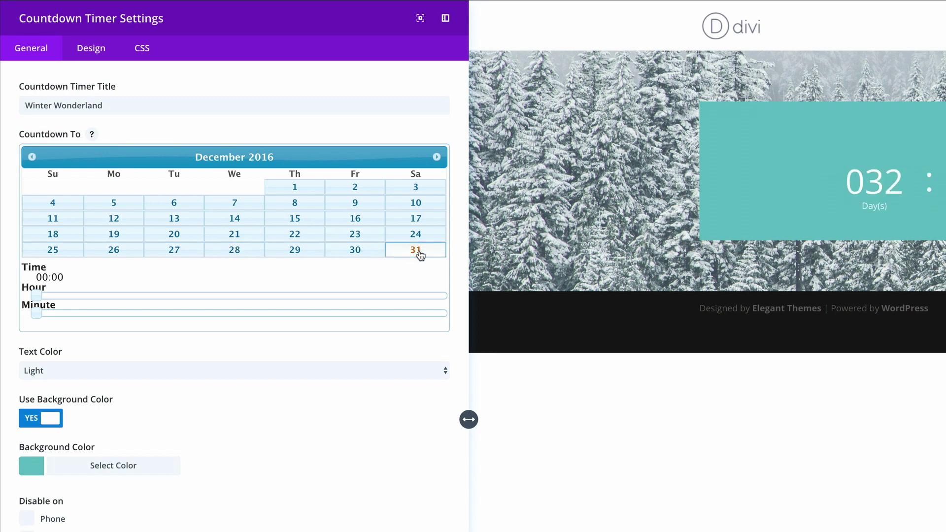
{"action": "left_click", "coordinate": [144, 296]}
{"action": "left_click", "coordinate": [71, 313]}
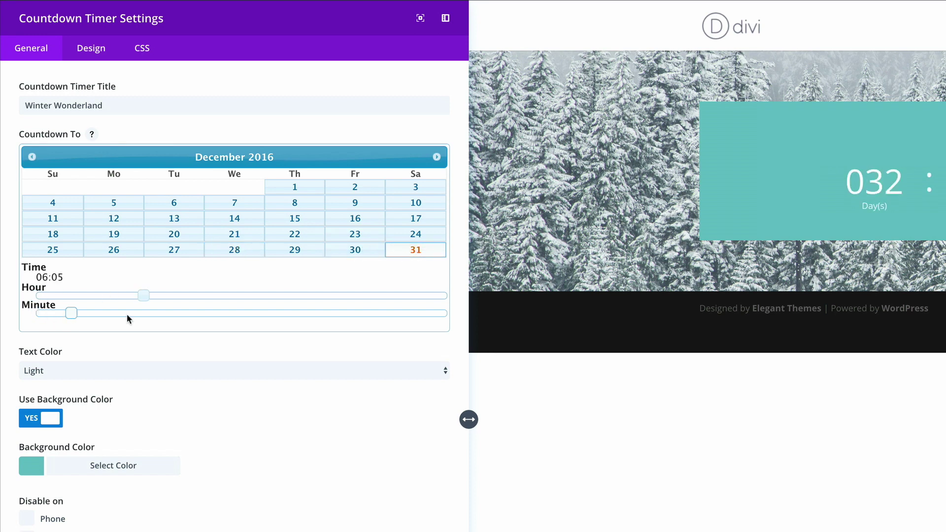
{"action": "left_click", "coordinate": [259, 313]}
Give the countdown box a white #ffffff background at 0.5 opacity
{"action": "left_click", "coordinate": [31, 472]}
{"action": "scroll", "coordinate": [85, 500], "scroll_direction": "down", "scroll_amount": 6}
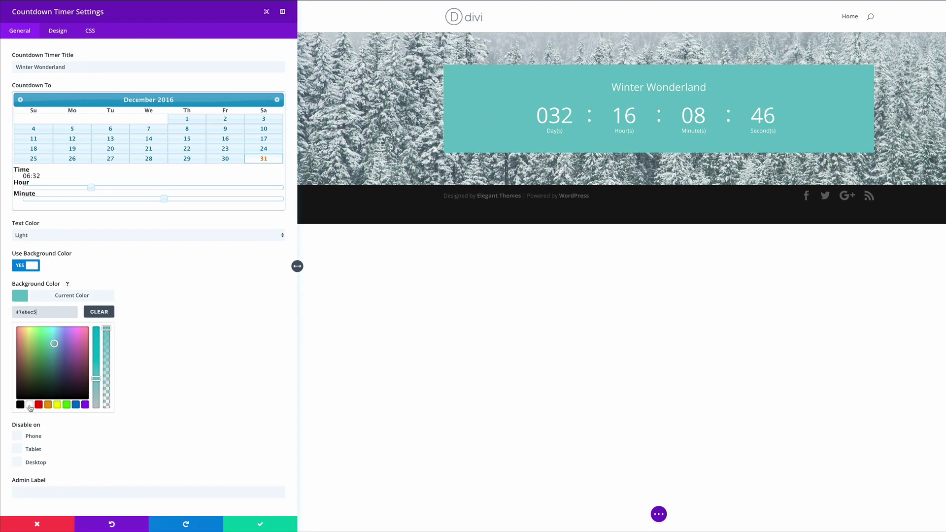
{"action": "left_click", "coordinate": [29, 405]}
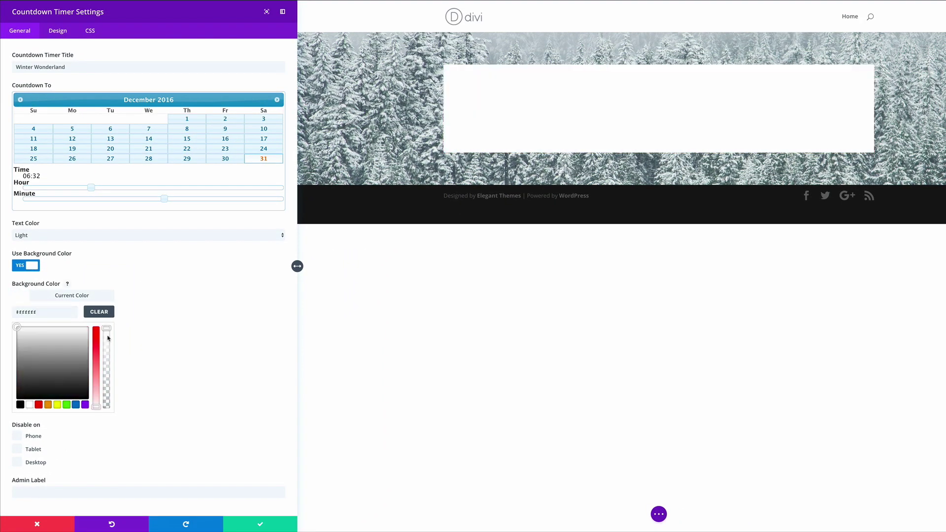
{"action": "left_click_drag", "start_coordinate": [107, 328], "coordinate": [109, 367]}
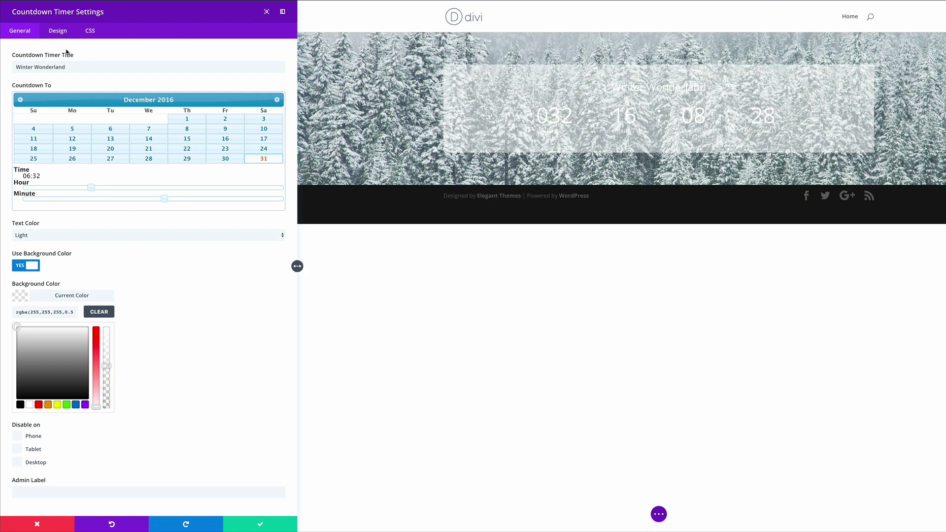
{"action": "left_click", "coordinate": [62, 31]}
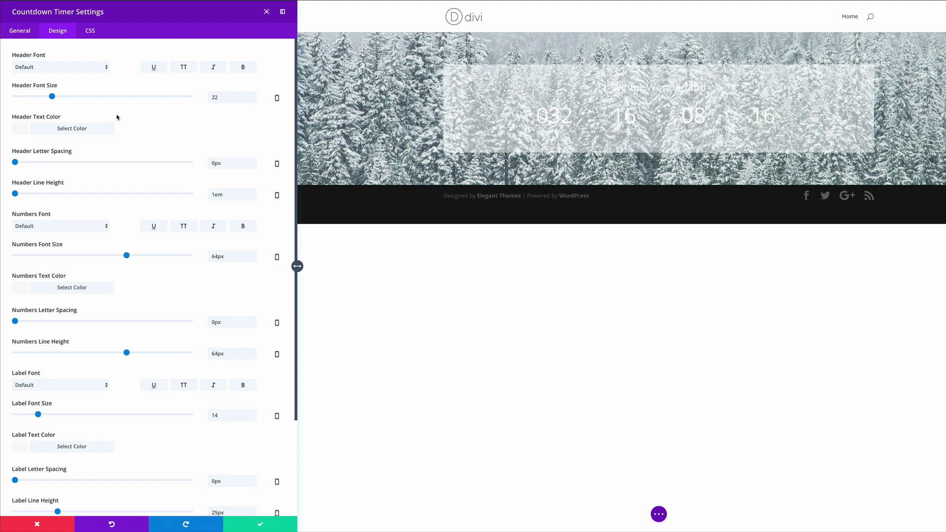
Set the header, numbers and label fonts to PT Sans Narrow
{"action": "left_click", "coordinate": [82, 67]}
{"action": "scroll", "coordinate": [74, 315], "scroll_direction": "down", "scroll_amount": 5}
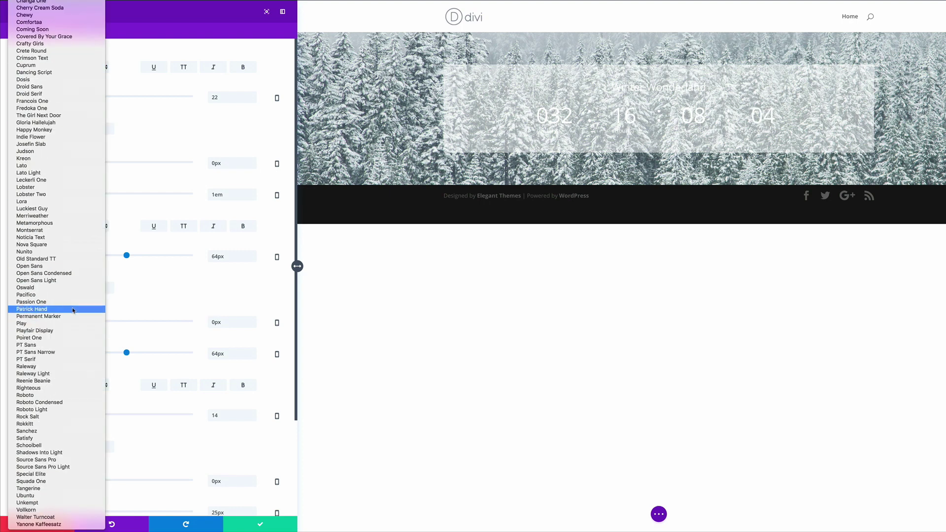
{"action": "key", "text": "Escape"}
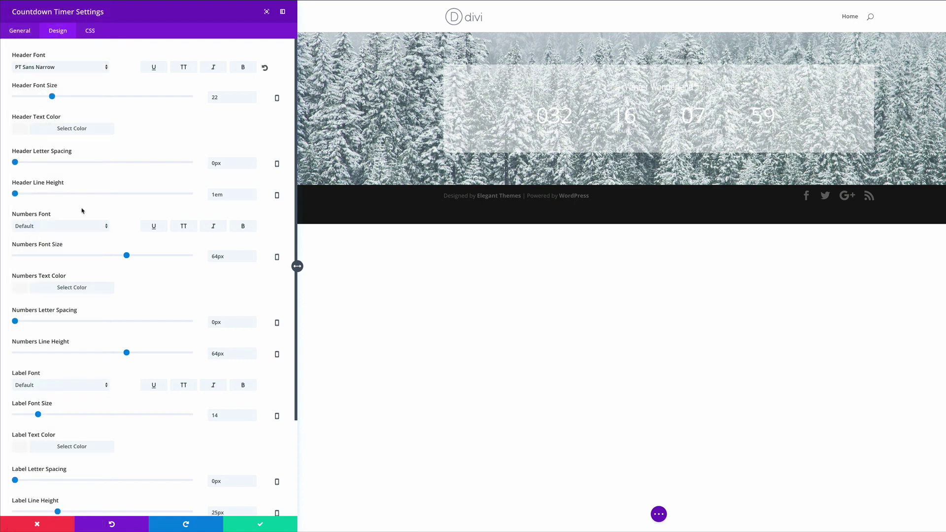
{"action": "left_click", "coordinate": [93, 228]}
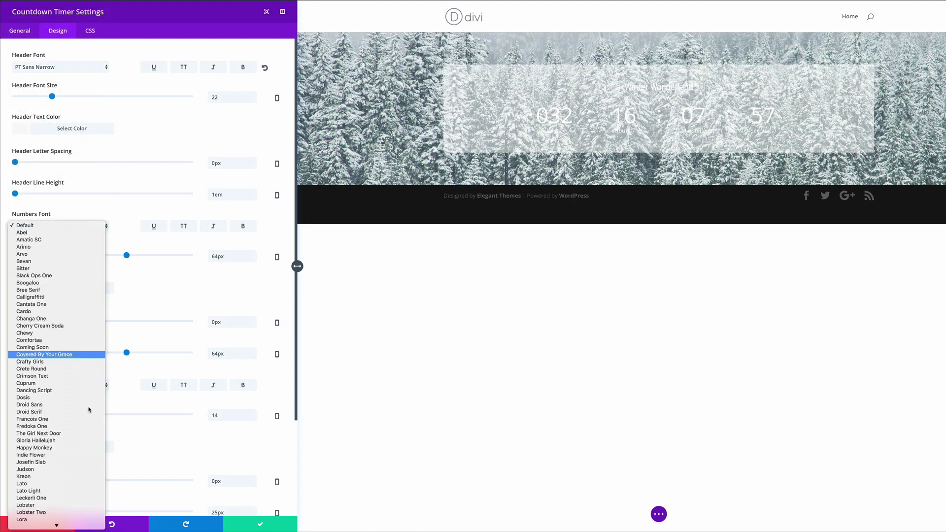
{"action": "scroll", "coordinate": [74, 345], "scroll_direction": "down", "scroll_amount": 5}
{"action": "left_click", "coordinate": [89, 353]}
{"action": "scroll", "coordinate": [133, 309], "scroll_direction": "down", "scroll_amount": 3}
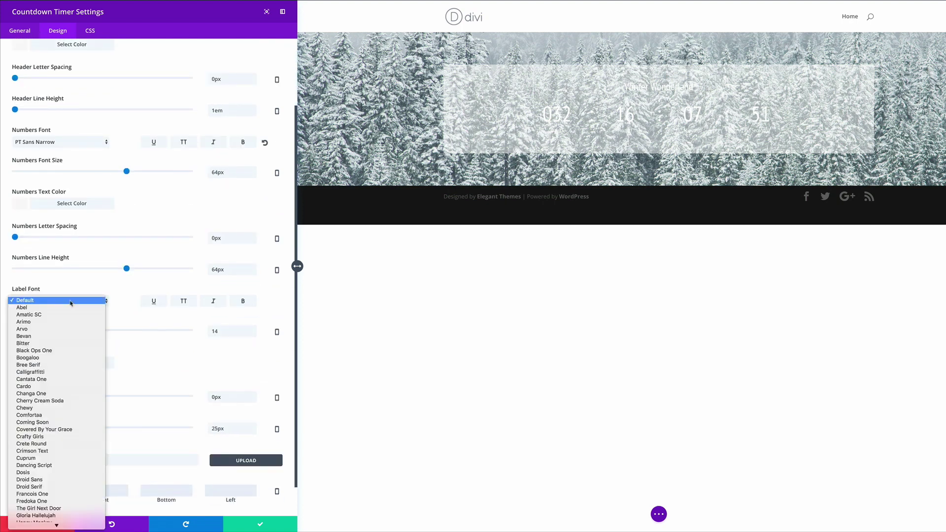
{"action": "left_click", "coordinate": [74, 364]}
Make the countdown labels and the Winter Wonderland title uppercase
{"action": "scroll", "coordinate": [53, 350], "scroll_direction": "down", "scroll_amount": 1}
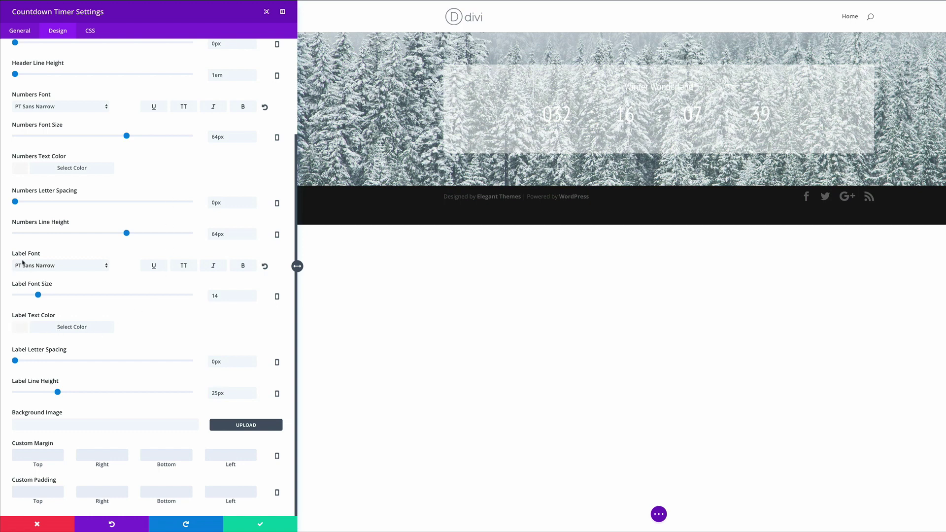
{"action": "left_click", "coordinate": [184, 267]}
{"action": "scroll", "coordinate": [182, 267], "scroll_direction": "up", "scroll_amount": 3}
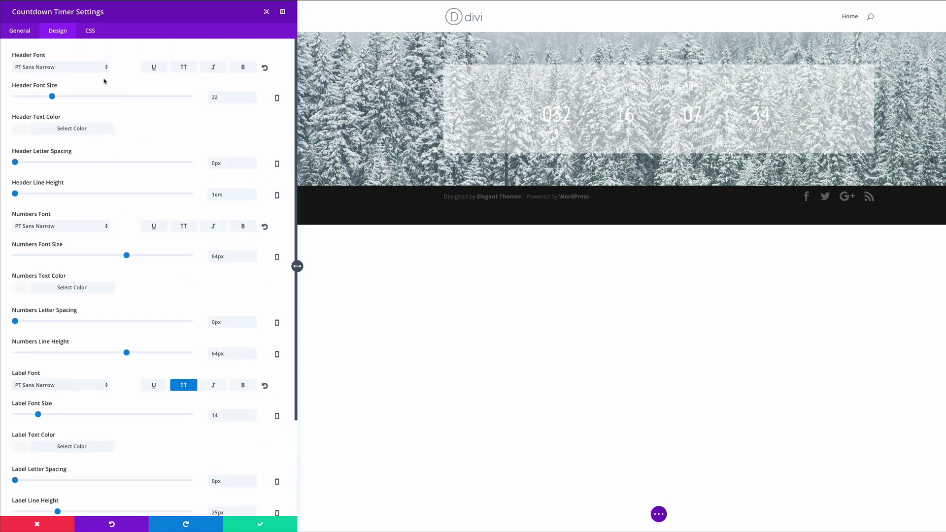
{"action": "left_click", "coordinate": [184, 69]}
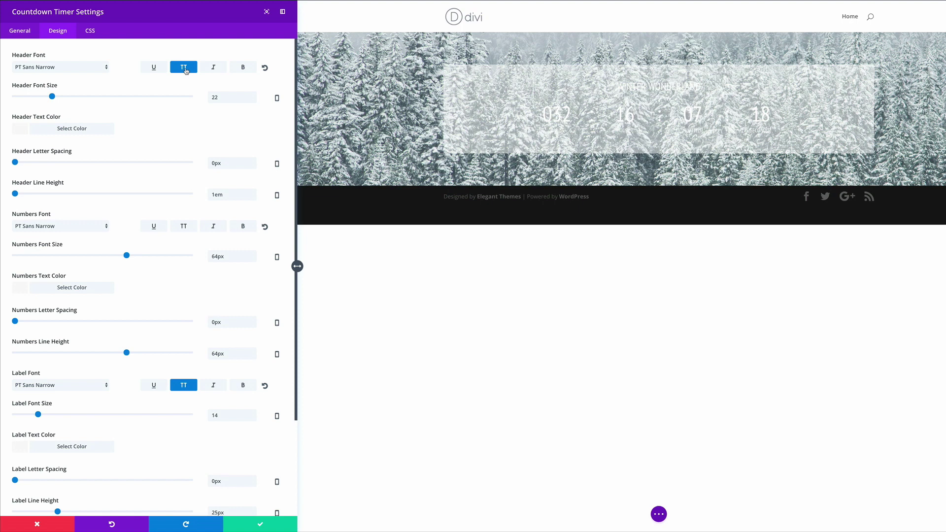
Colour both the countdown numbers and labels slate blue #526771
{"action": "left_click", "coordinate": [72, 287]}
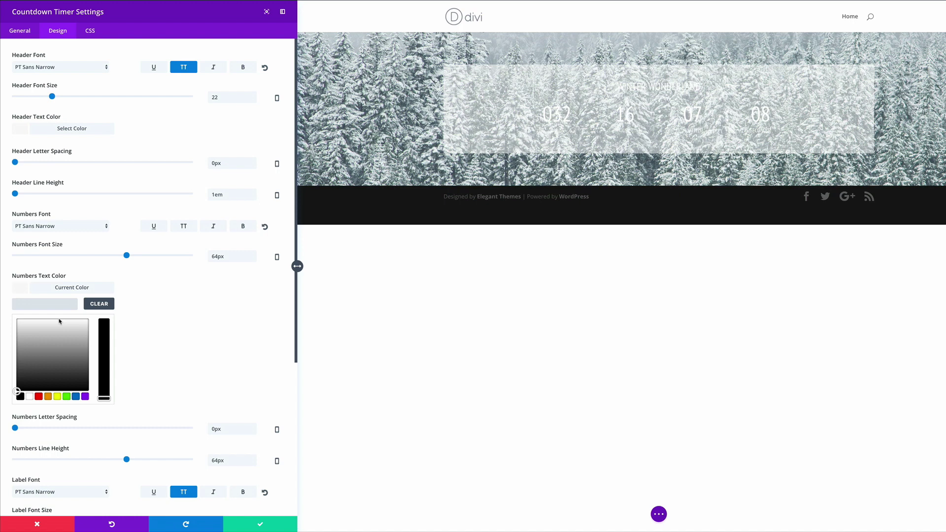
{"action": "type", "text": "52677"}
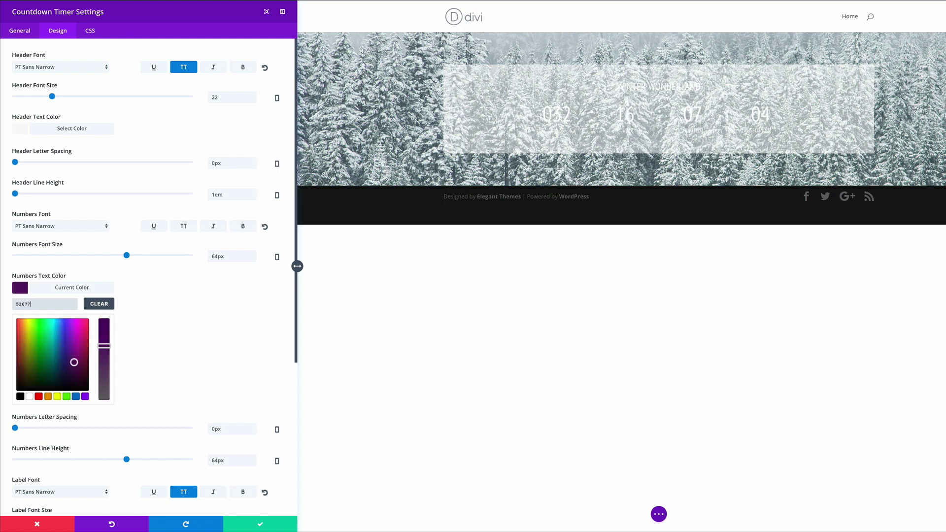
{"action": "type", "text": "1"}
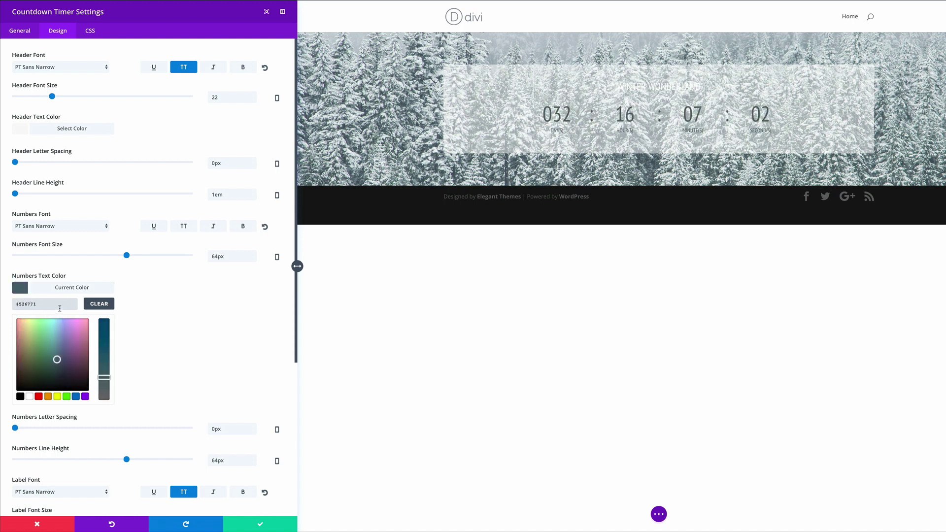
{"action": "left_click_drag", "start_coordinate": [18, 305], "coordinate": [39, 304]}
{"action": "key", "text": "ctrl+c"}
{"action": "scroll", "coordinate": [146, 386], "scroll_direction": "down", "scroll_amount": 3}
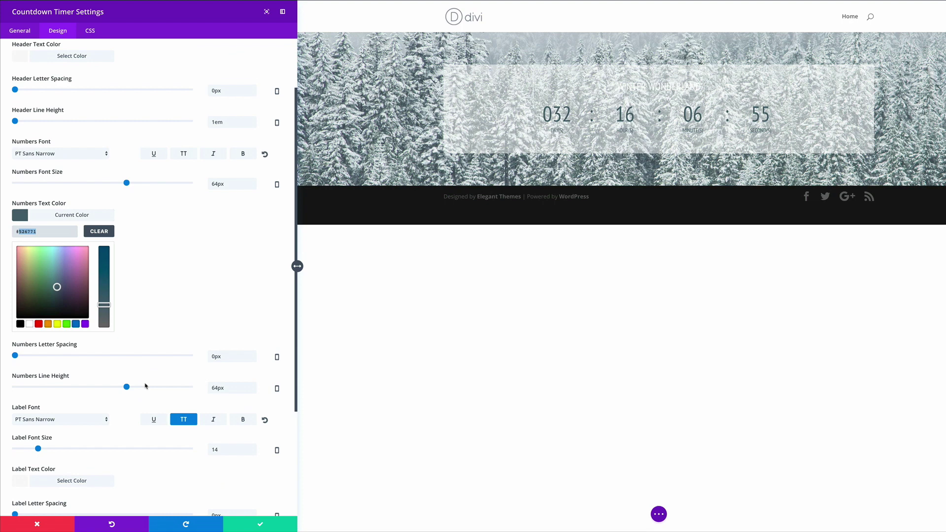
{"action": "left_click", "coordinate": [19, 457]}
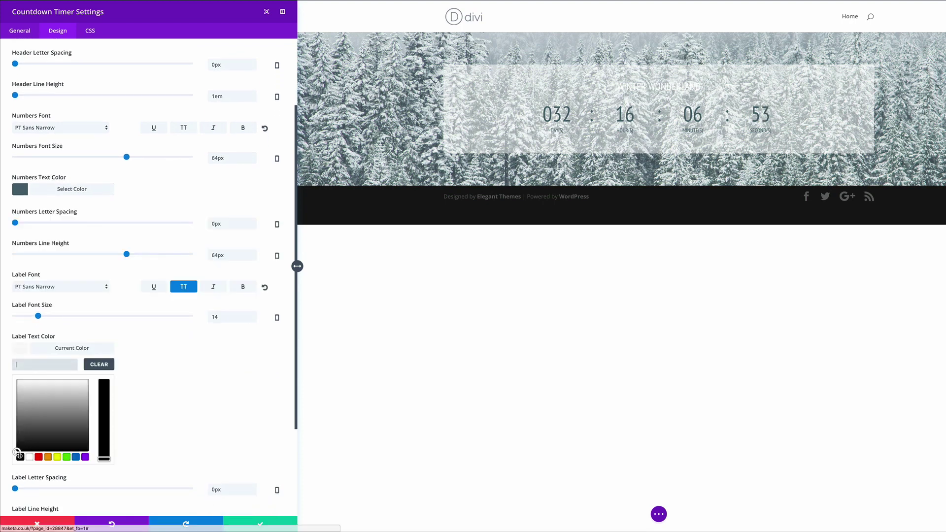
{"action": "left_click", "coordinate": [36, 364]}
{"action": "key", "text": "ctrl+v"}
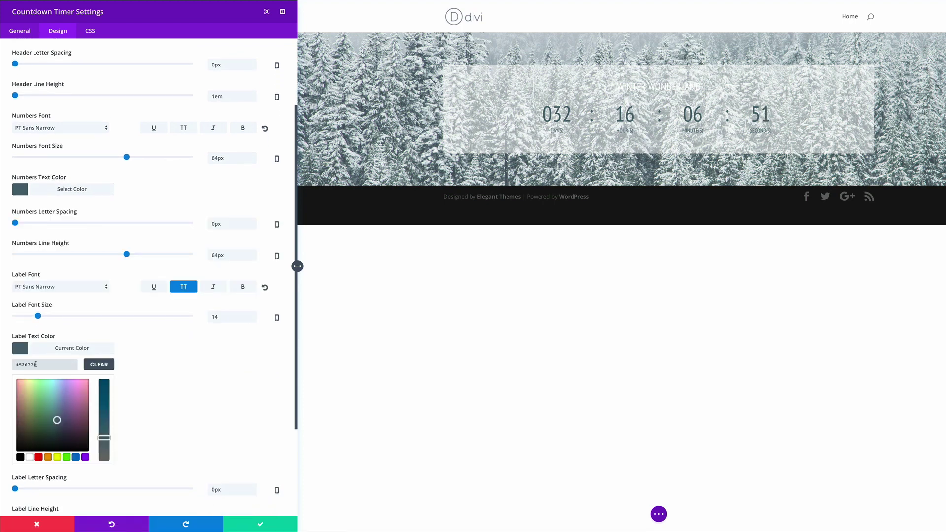
{"action": "left_click", "coordinate": [187, 375]}
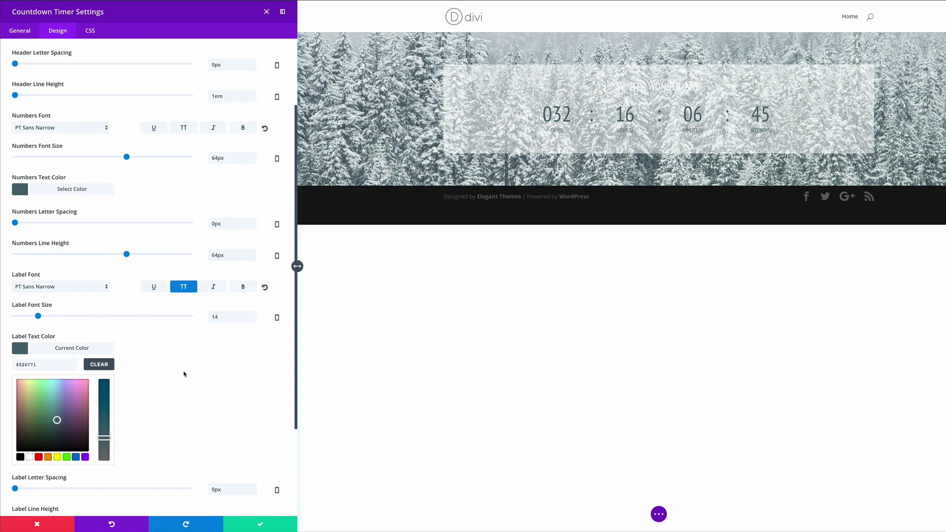
Resize the title to 29px, the numbers to 65px and the labels to 15px
{"action": "scroll", "coordinate": [206, 269], "scroll_direction": "up", "scroll_amount": 2}
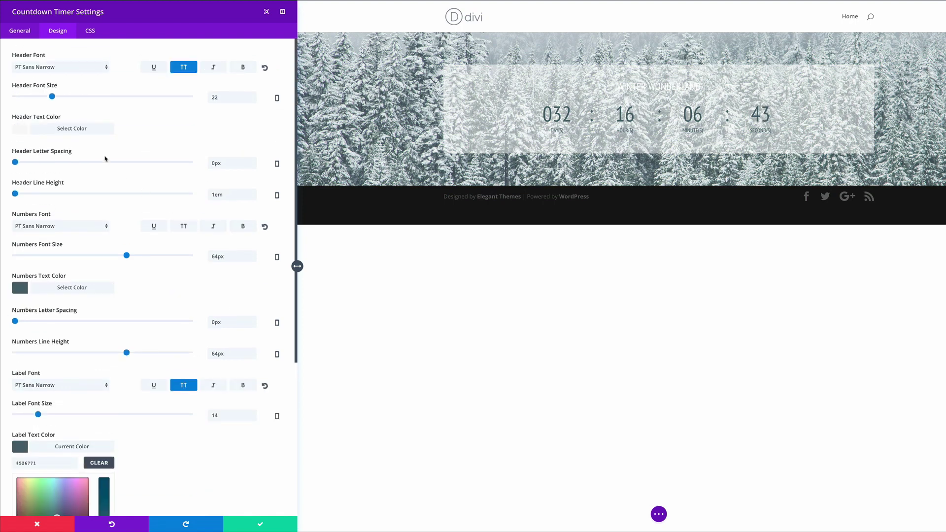
{"action": "left_click_drag", "start_coordinate": [52, 97], "coordinate": [65, 97]}
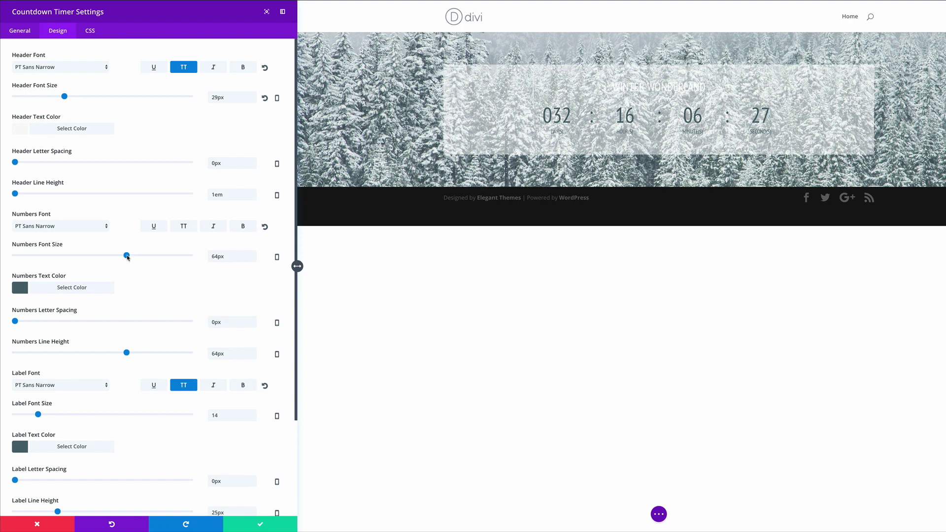
{"action": "left_click_drag", "start_coordinate": [127, 256], "coordinate": [129, 257]}
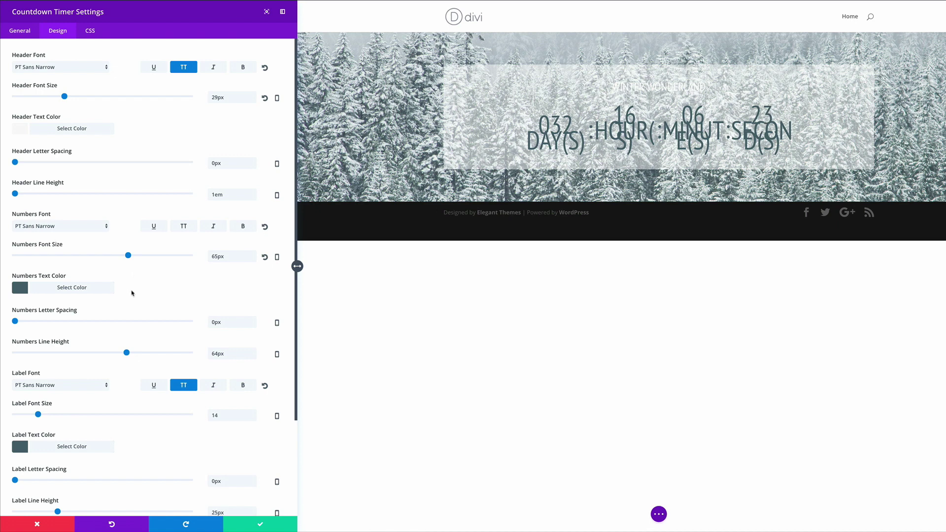
{"action": "scroll", "coordinate": [126, 301], "scroll_direction": "down", "scroll_amount": 2}
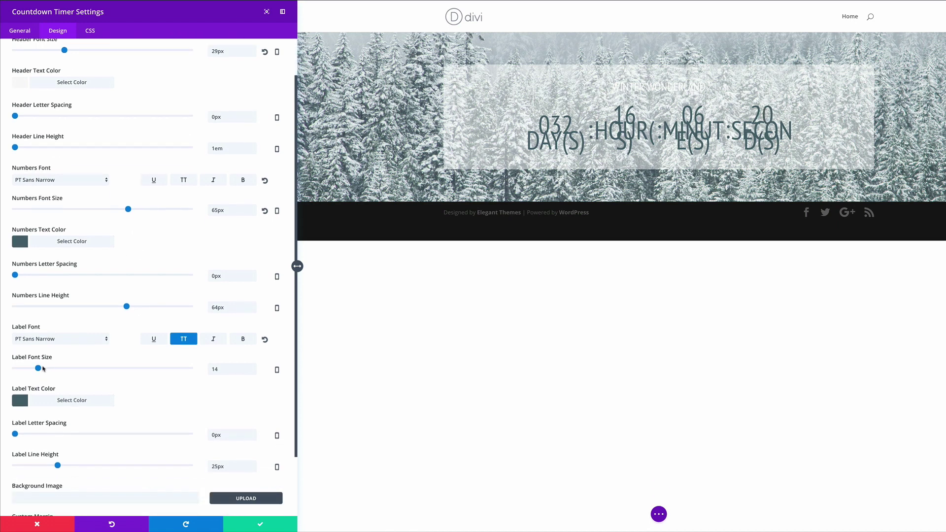
{"action": "left_click_drag", "start_coordinate": [38, 368], "coordinate": [41, 370]}
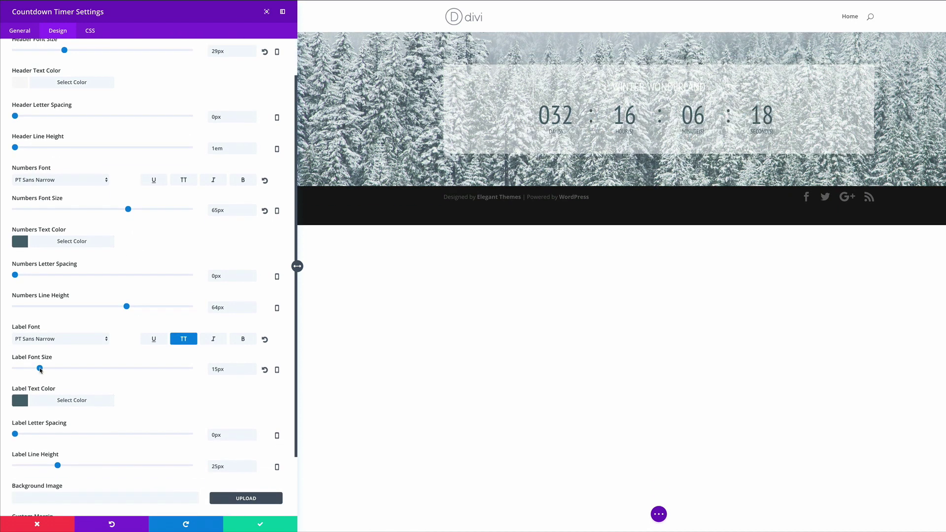
Give the countdown module the CSS class custom-countdown-3 and save it
{"action": "left_click", "coordinate": [90, 30]}
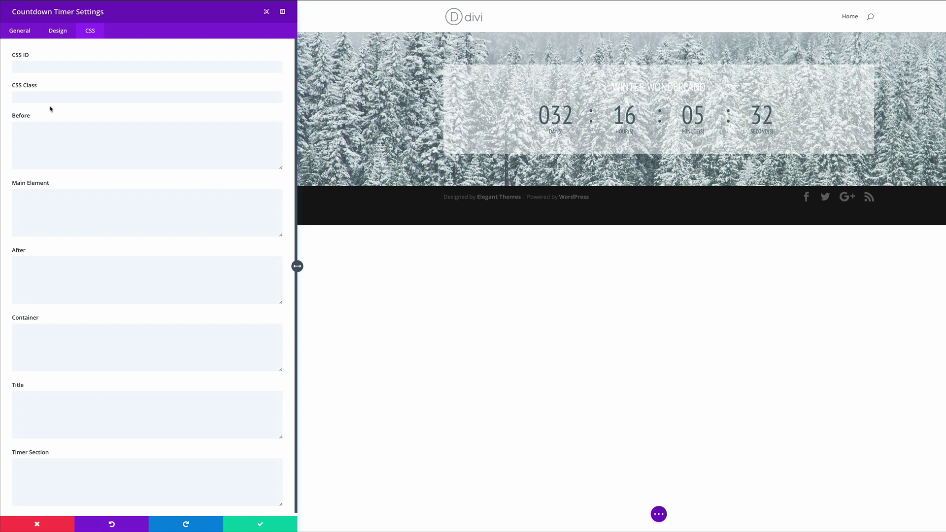
{"action": "left_click", "coordinate": [28, 97]}
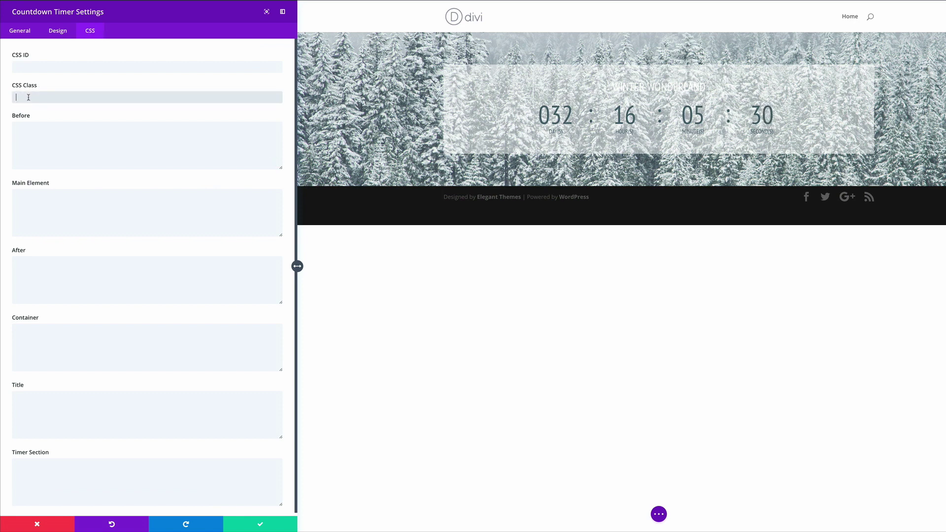
{"action": "type", "text": "custom-countdown-3"}
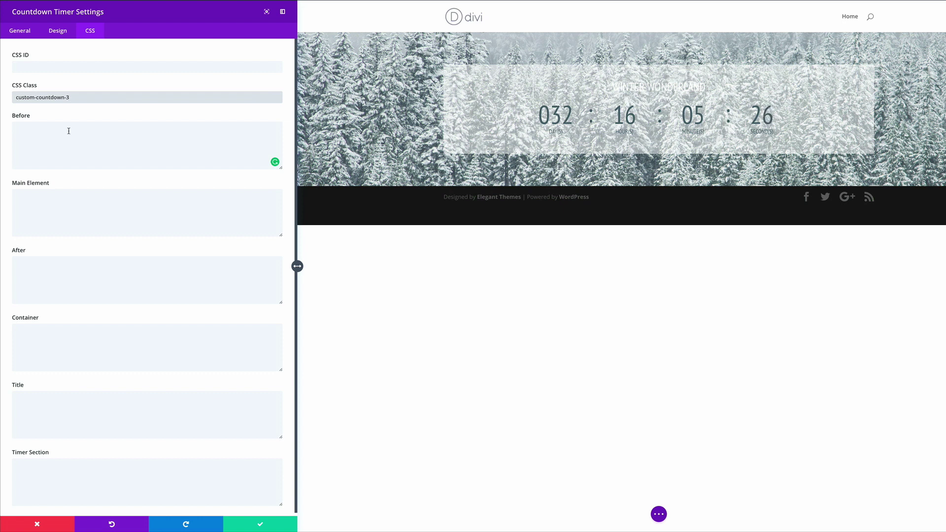
{"action": "left_click", "coordinate": [261, 525]}
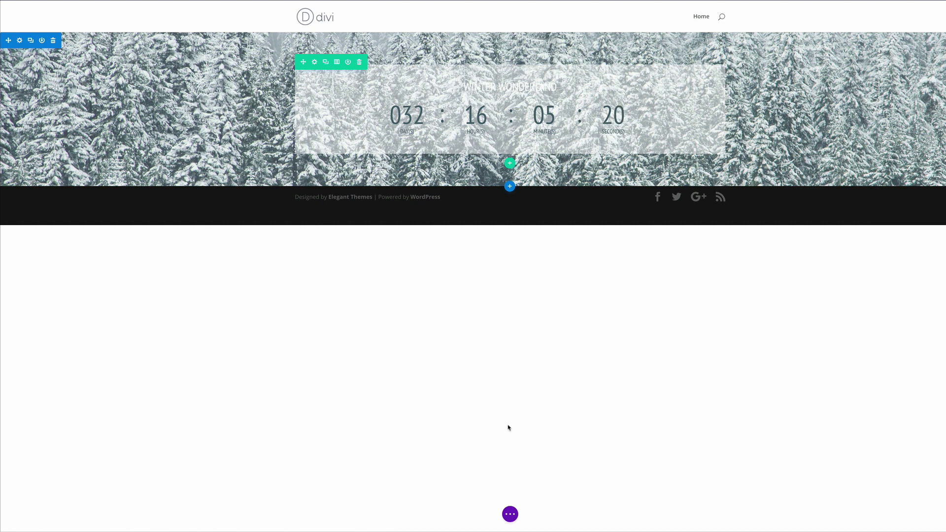
Paste the .custom-countdown-3 styling CSS into the page's Custom CSS in Page Settings
{"action": "left_click", "coordinate": [510, 514]}
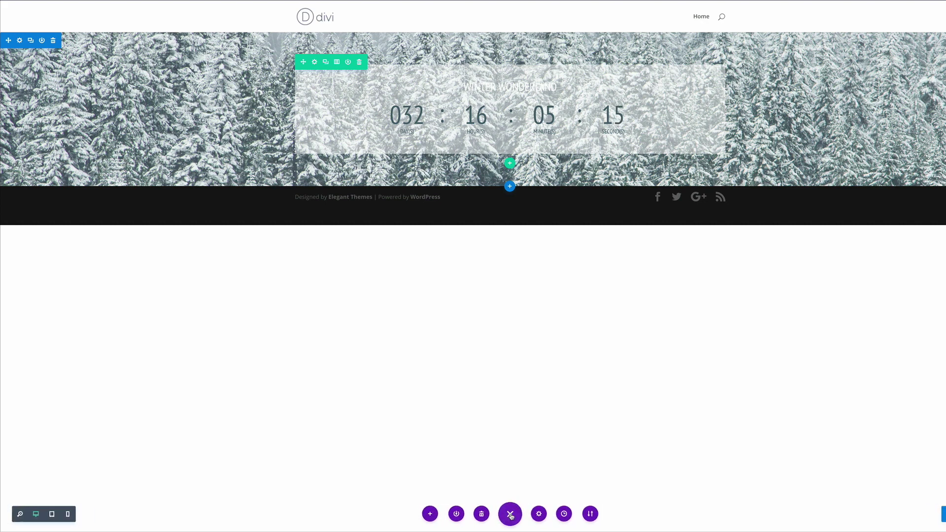
{"action": "left_click", "coordinate": [539, 514]}
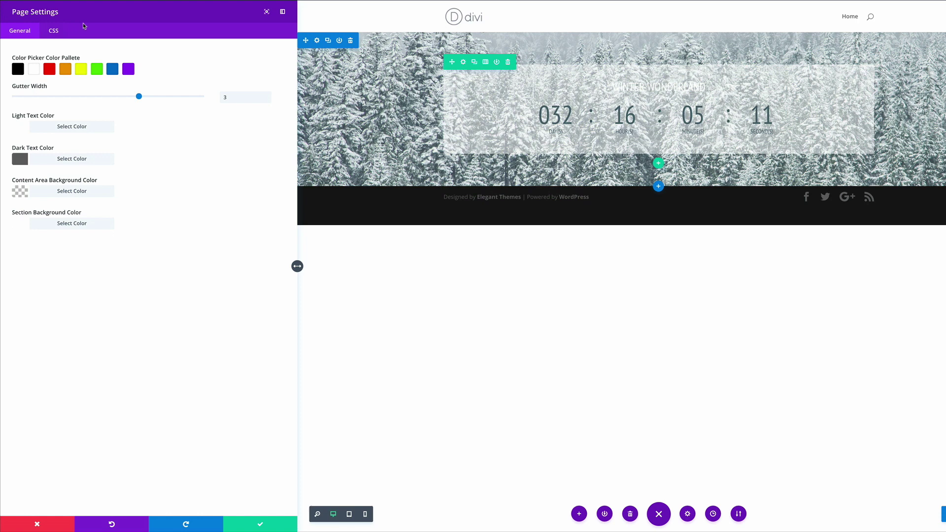
{"action": "left_click", "coordinate": [54, 32]}
{"action": "left_click", "coordinate": [57, 72]}
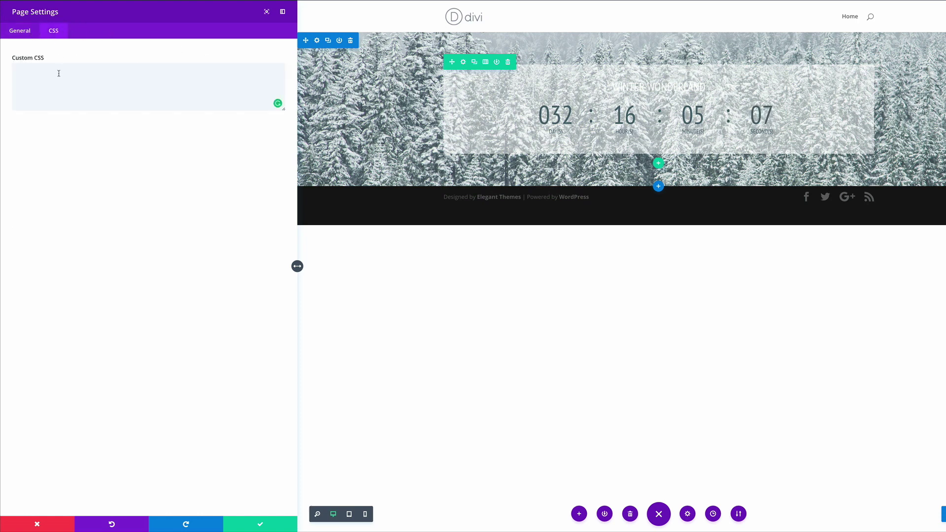
{"action": "key", "text": "ctrl+v"}
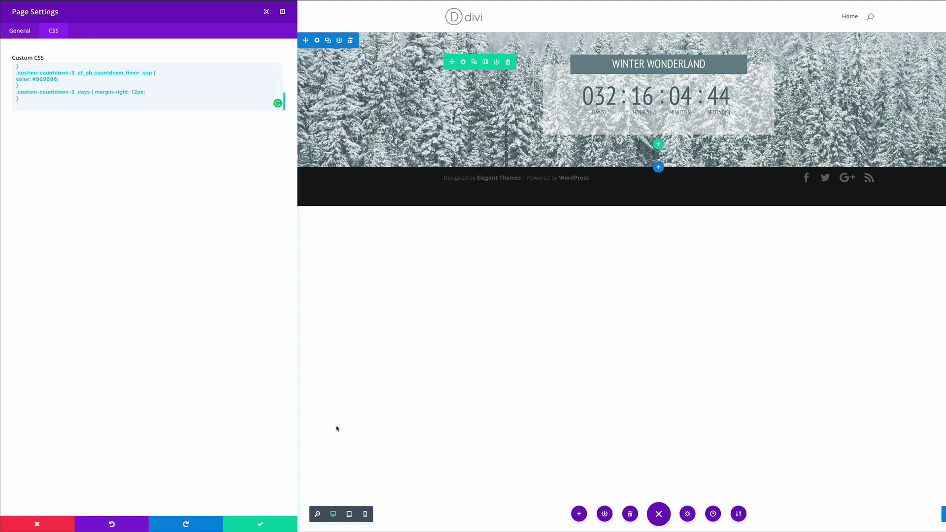
Save Page Settings and enlarge the section's top and bottom padding to near full-screen height
{"action": "left_click", "coordinate": [260, 526]}
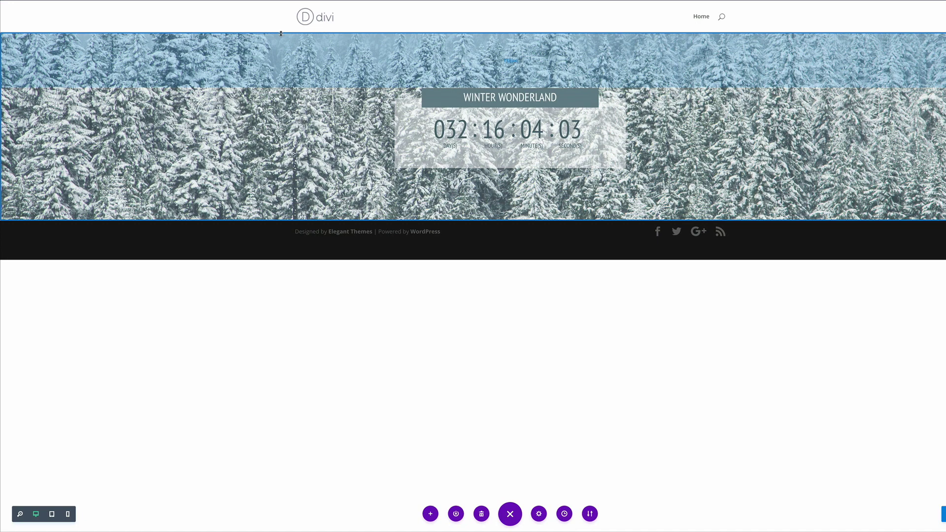
{"action": "left_click_drag", "start_coordinate": [281, 34], "coordinate": [289, 148]}
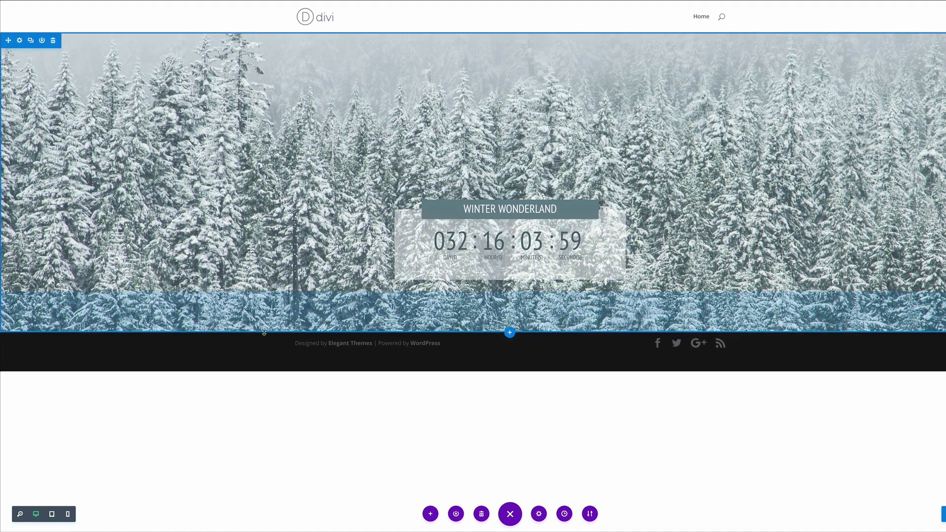
{"action": "left_click_drag", "start_coordinate": [264, 333], "coordinate": [271, 497]}
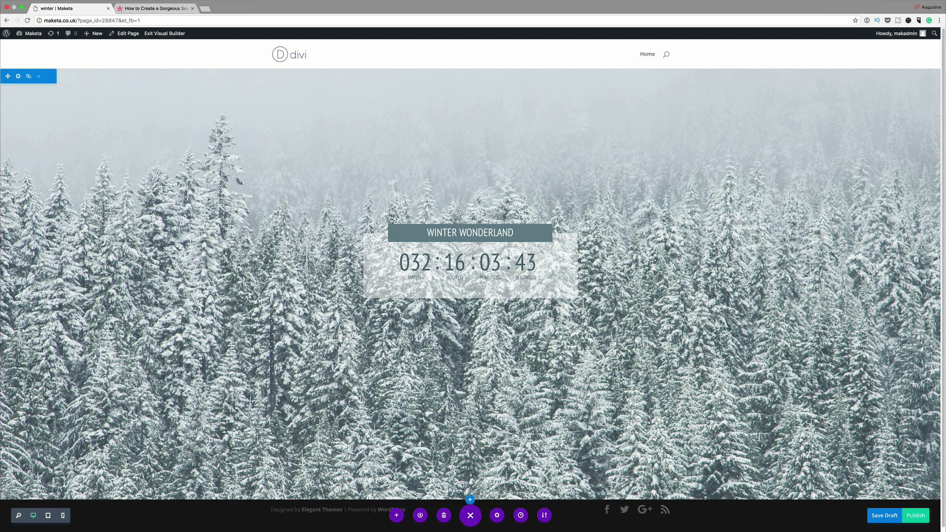
Publish the winter page from the Visual Builder
{"action": "left_click", "coordinate": [915, 516]}
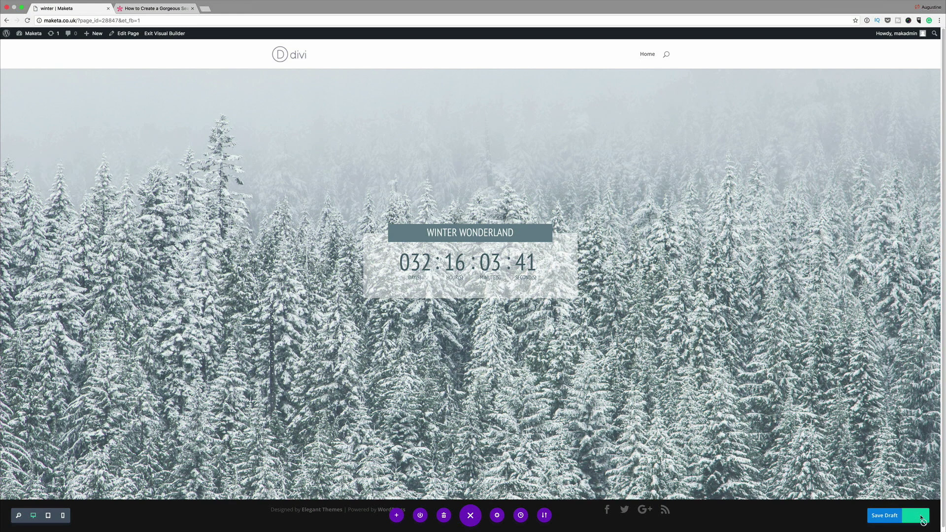